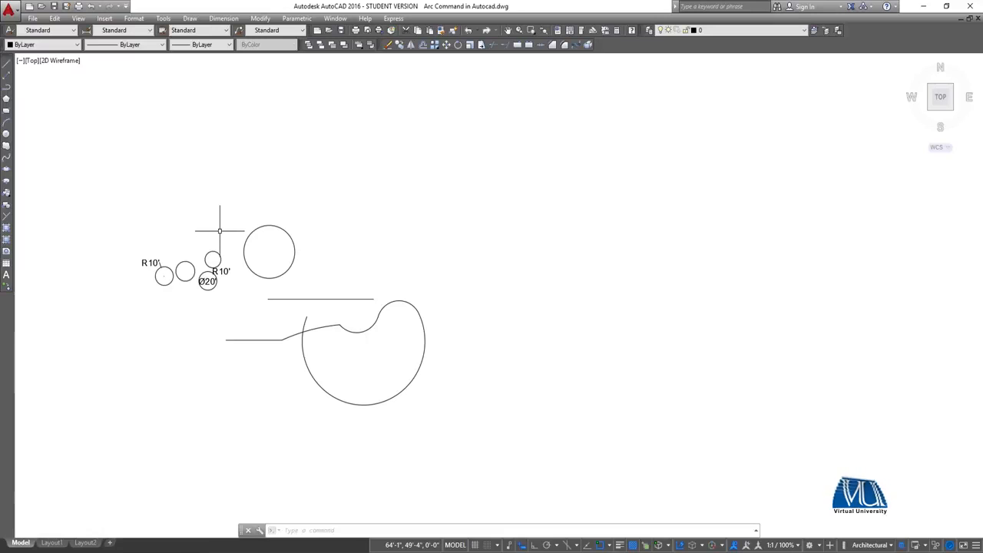
- Start a polyline in the empty space beside the existing curves and draw a straight horizontal first segment with Ortho on
{"action": "middle_click_drag", "start_coordinate": [261, 253], "coordinate": [221, 252]}
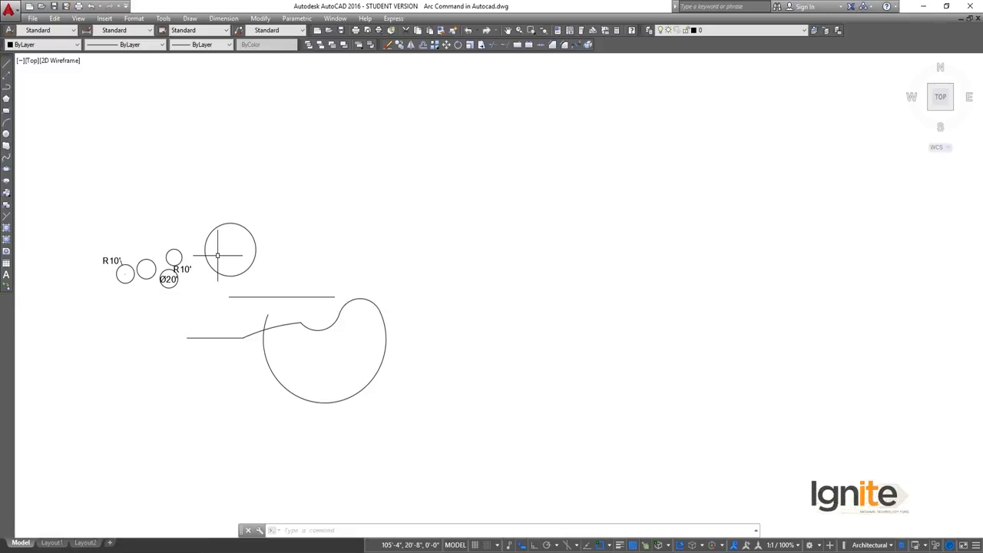
{"action": "middle_click_drag", "start_coordinate": [418, 304], "coordinate": [360, 310]}
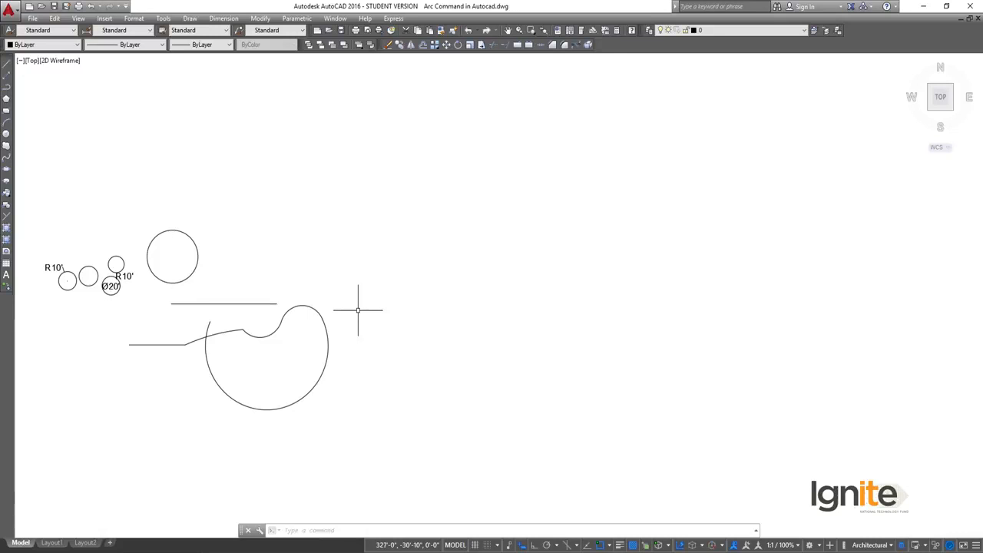
{"action": "type", "text": "p"}
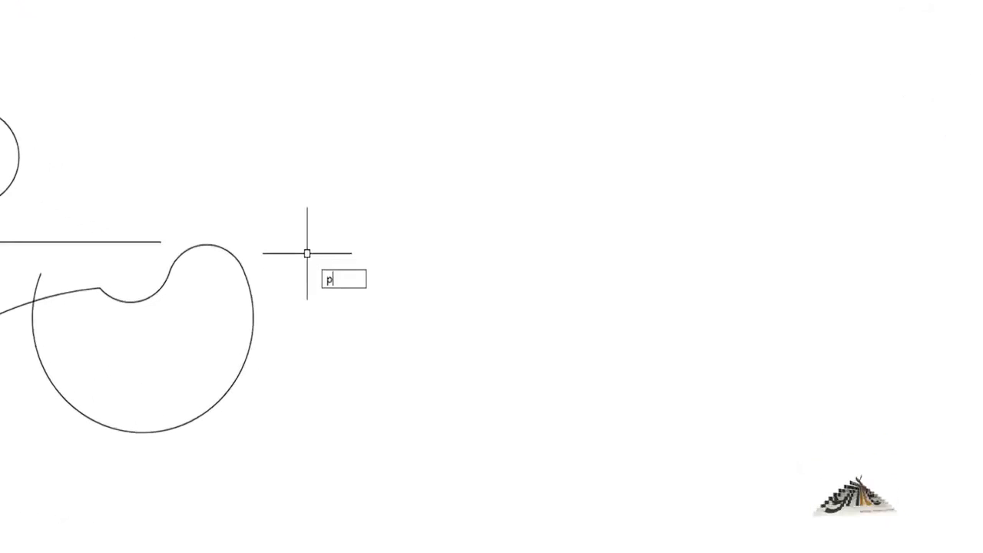
{"action": "type", "text": "l"}
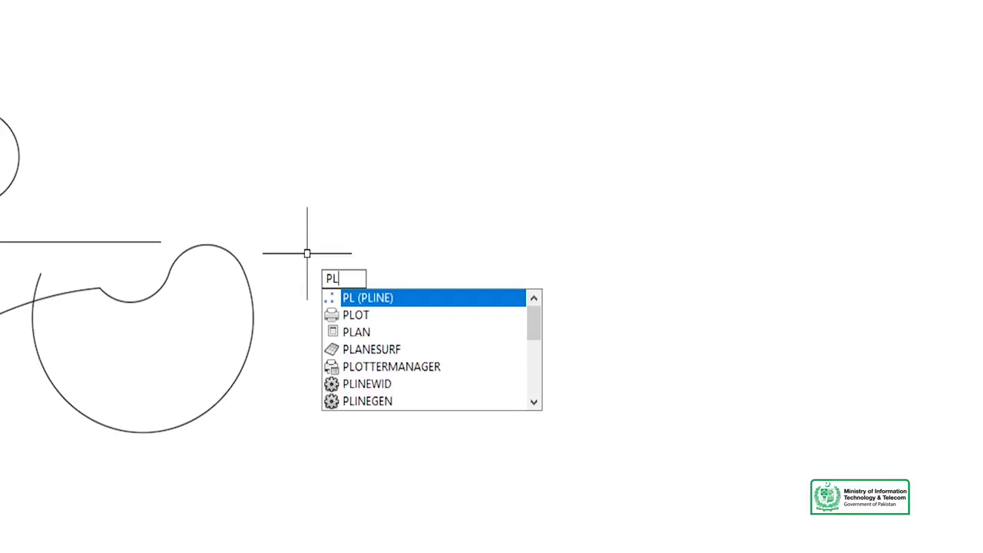
{"action": "key", "text": "Return"}
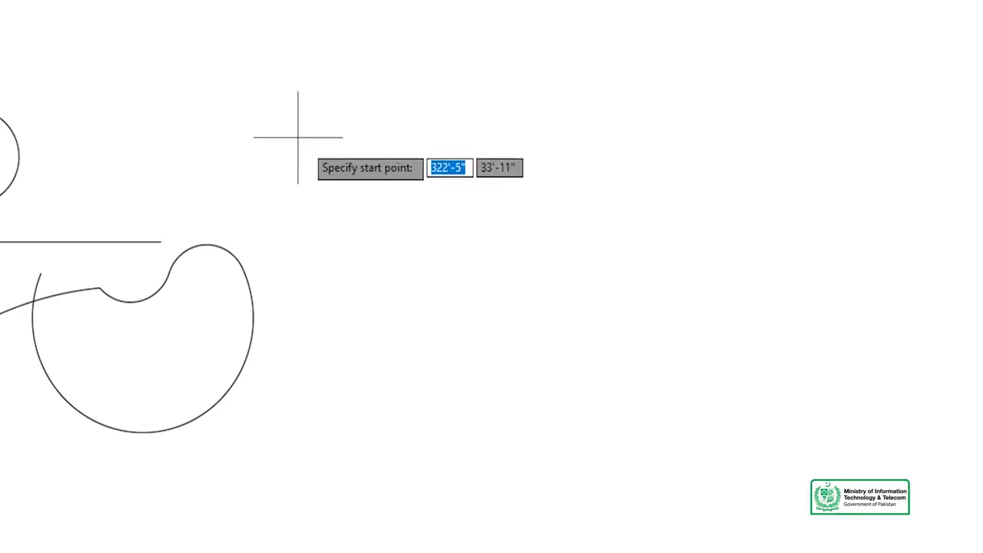
{"action": "left_click", "coordinate": [207, 182]}
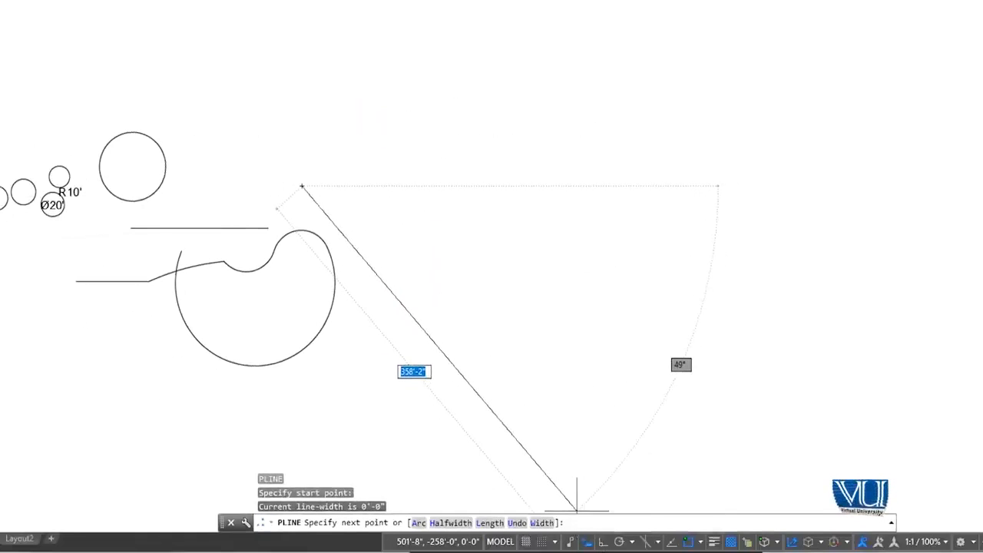
{"action": "left_click", "coordinate": [602, 542]}
{"action": "left_click", "coordinate": [553, 127]}
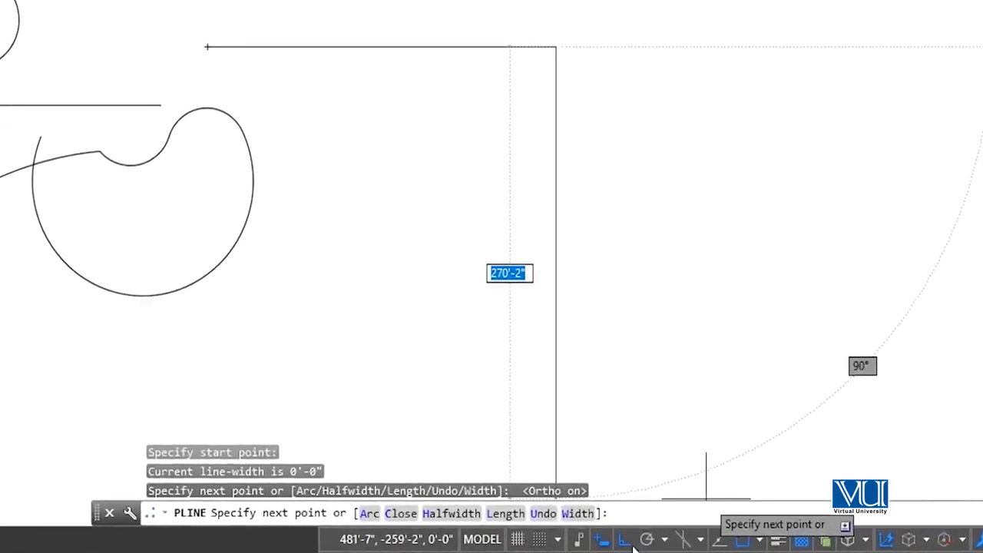
- With Ortho off, continue the polyline with an upward-curving arc using the Second pt option plus a crest-shaped arc, and end it
{"action": "left_click", "coordinate": [625, 541]}
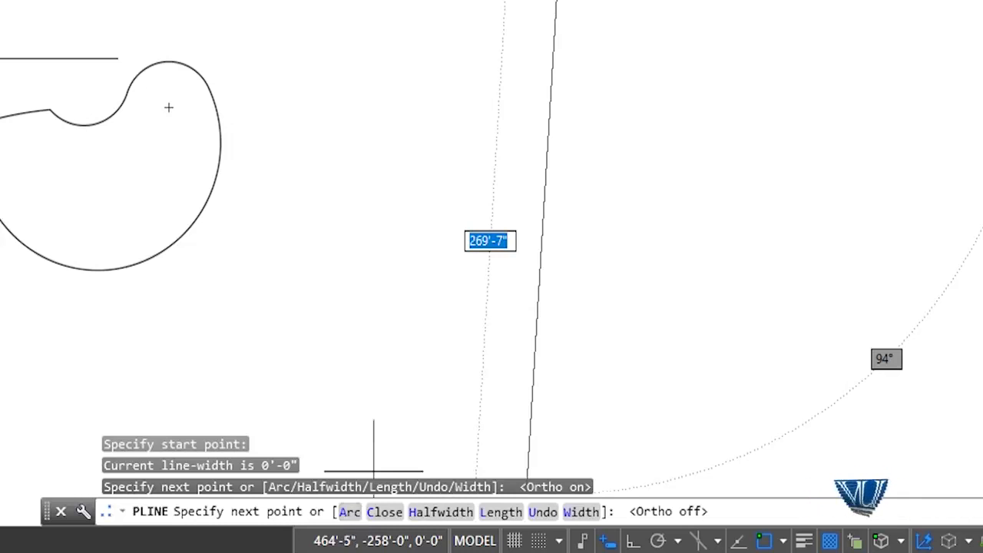
{"action": "left_click", "coordinate": [350, 512]}
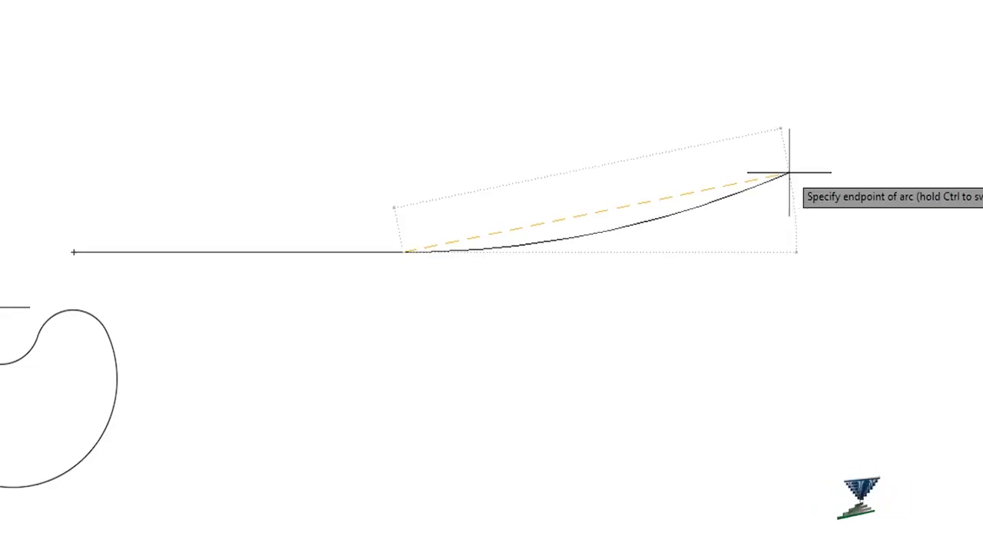
{"action": "key", "text": "s"}
{"action": "key", "text": "Return"}
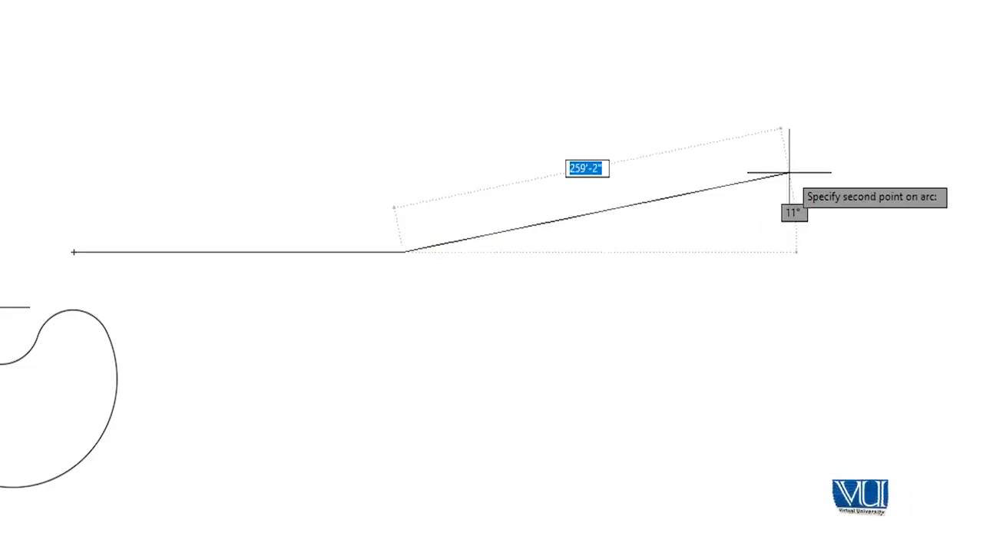
{"action": "left_click", "coordinate": [763, 152]}
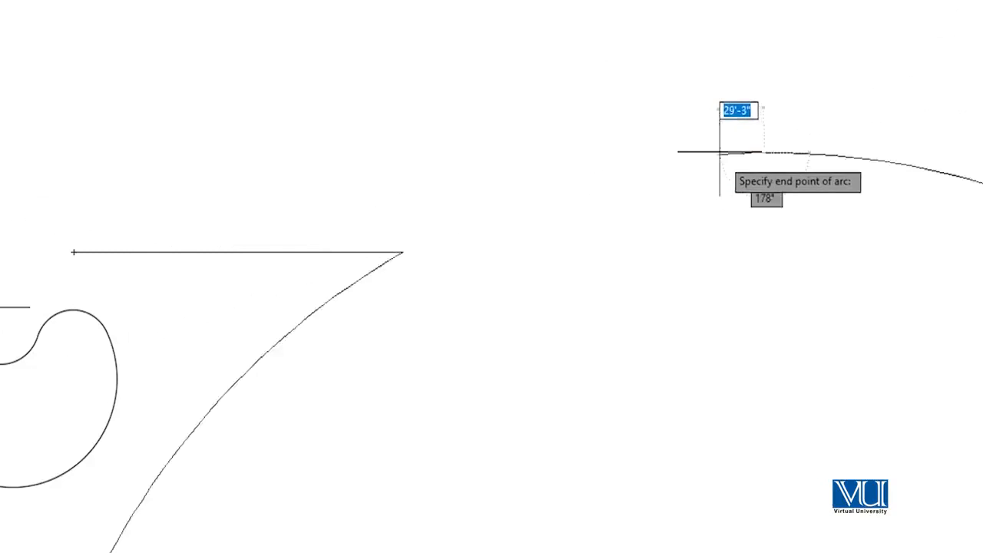
{"action": "left_click", "coordinate": [796, 131]}
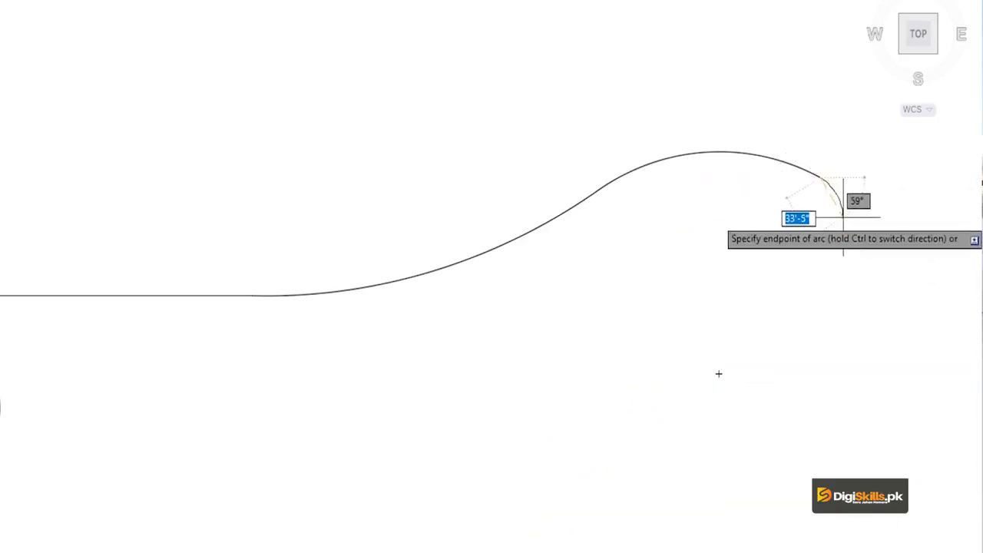
{"action": "key", "text": "Return"}
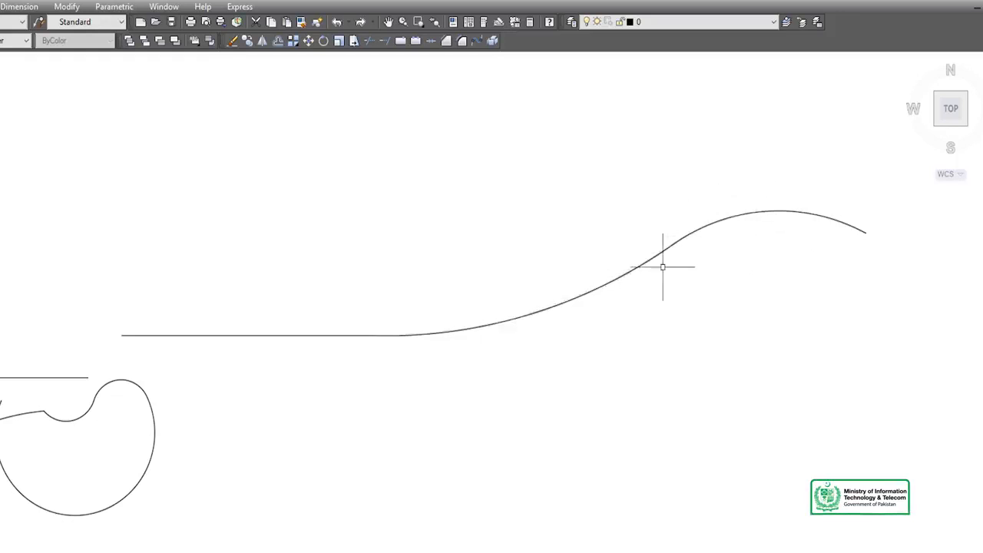
- Explode the new polyline into its separate line and arc objects
{"action": "mouse_move", "coordinate": [651, 255]}
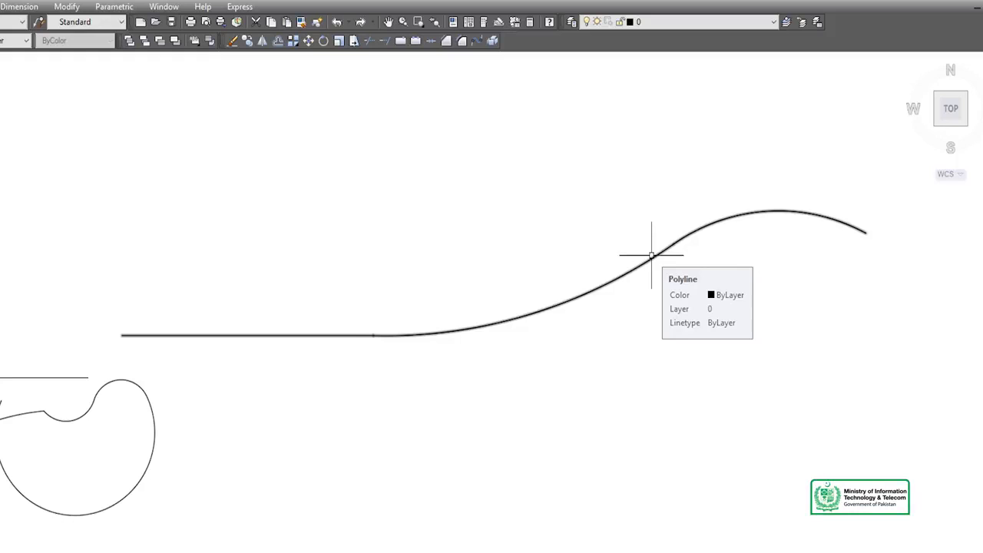
{"action": "left_click", "coordinate": [497, 323]}
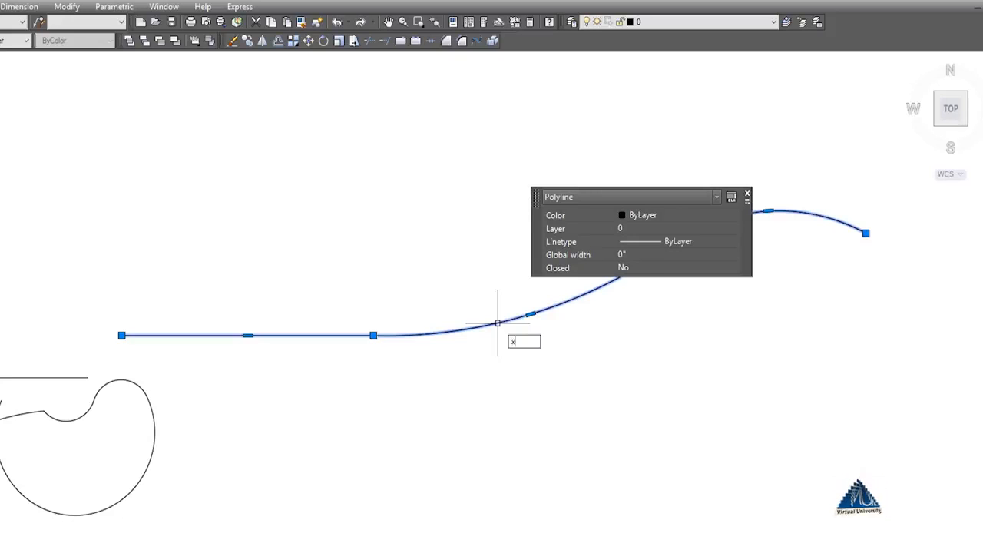
{"action": "key", "text": "Escape"}
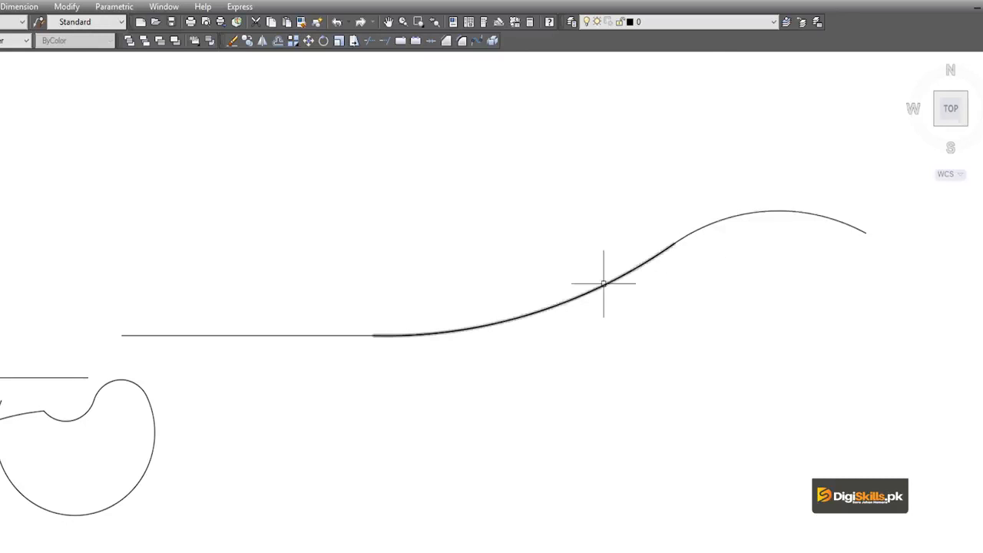
- Stretch the middle arc downward from its midpoint grip to a radius of about 294'-6"
{"action": "left_click", "coordinate": [525, 305]}
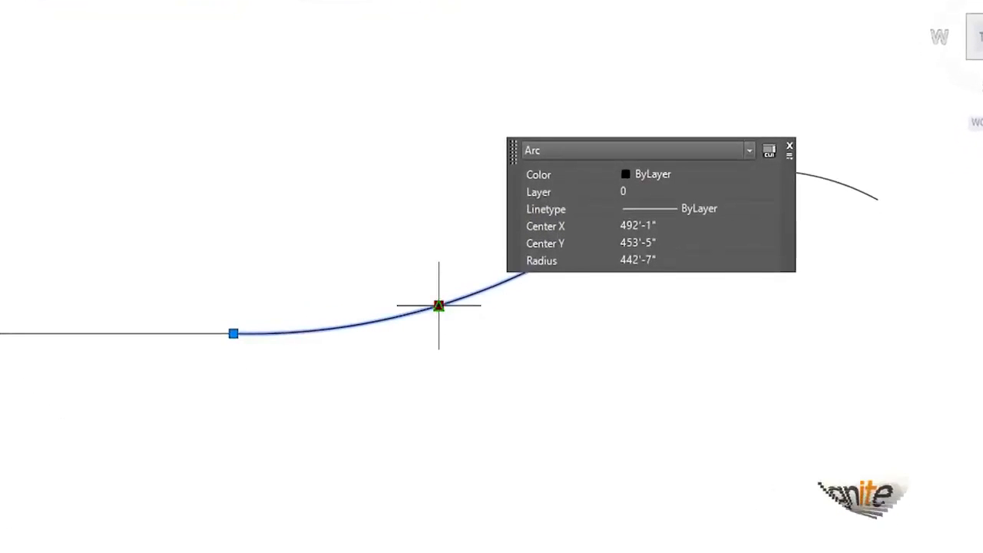
{"action": "left_click", "coordinate": [439, 305]}
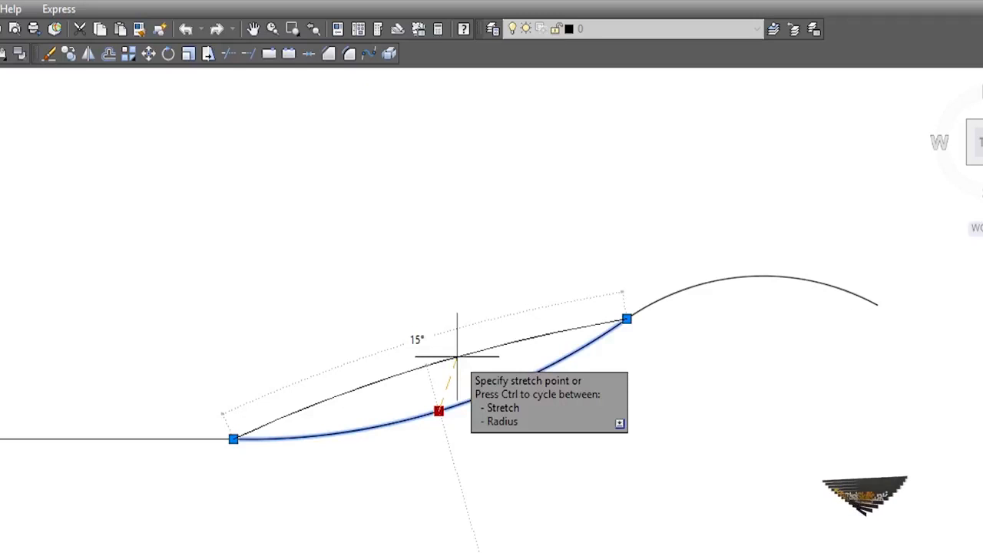
{"action": "left_click", "coordinate": [443, 427]}
{"action": "left_click", "coordinate": [672, 414]}
{"action": "left_click", "coordinate": [631, 498]}
{"action": "key", "text": "Escape"}
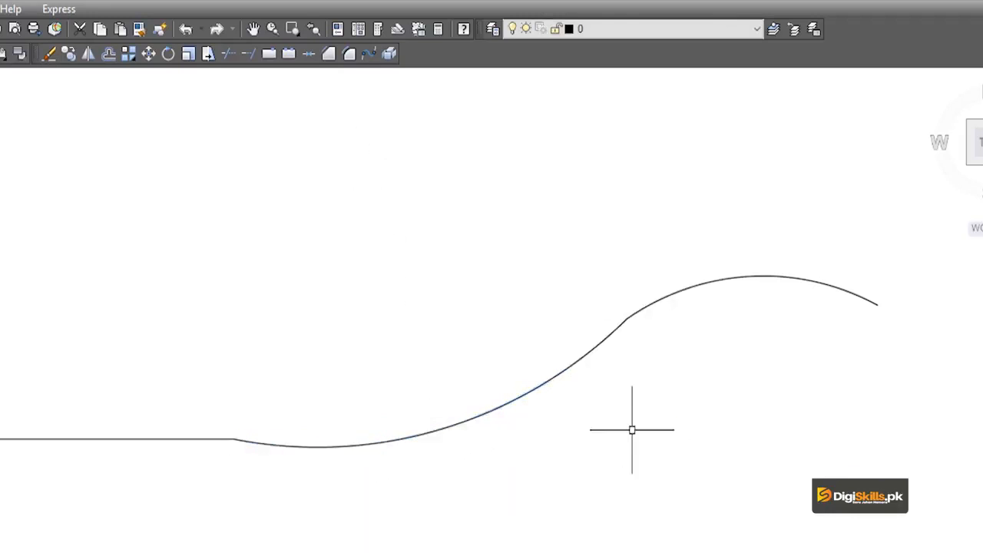
- Flatten the end arc by stretching its midpoint grip down to a radius of about 327'-10"
{"action": "left_click", "coordinate": [691, 289]}
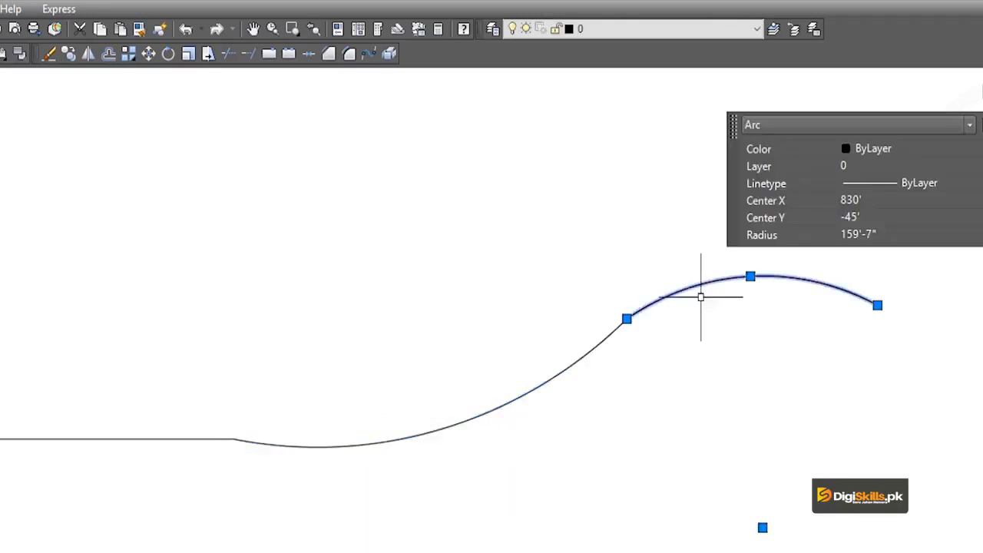
{"action": "left_click", "coordinate": [750, 276]}
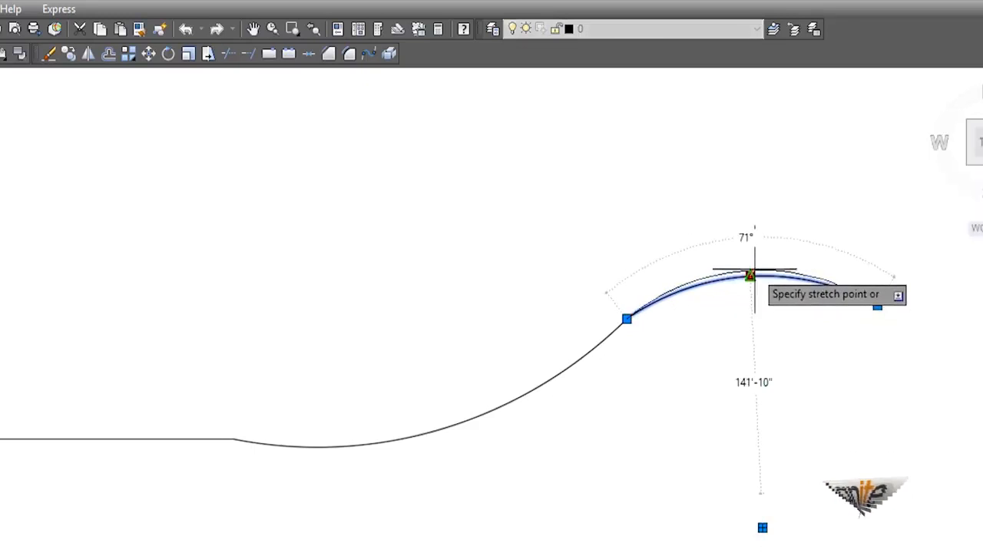
{"action": "left_click", "coordinate": [750, 296]}
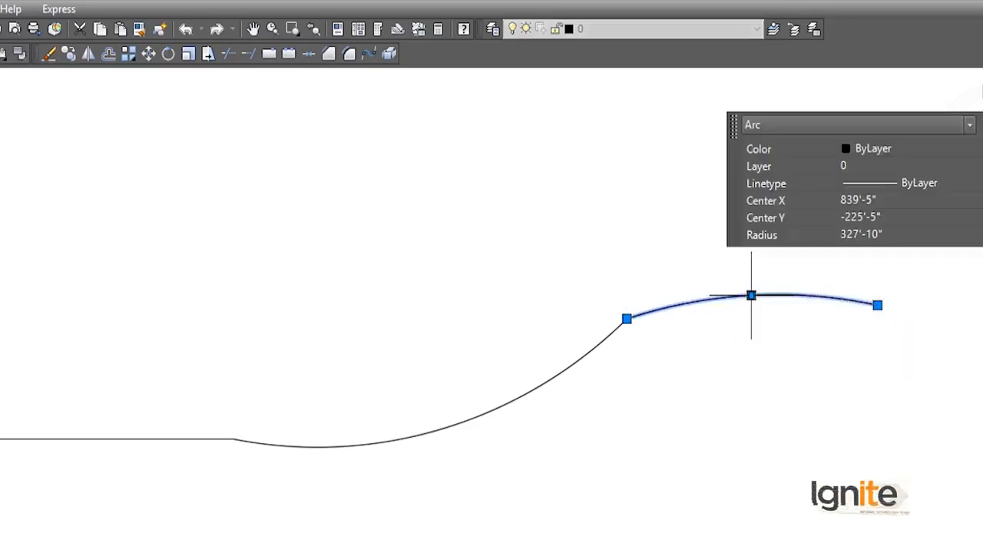
{"action": "left_click", "coordinate": [658, 386]}
{"action": "left_click", "coordinate": [654, 498]}
{"action": "key", "text": "Escape"}
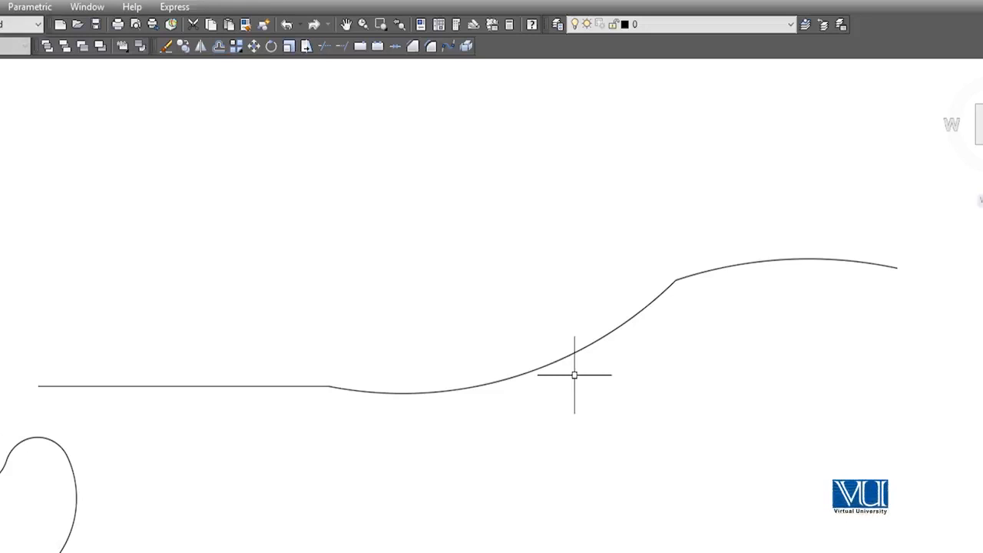
- Stretch the middle arc upward from its midpoint grip so it blends more smoothly with the horizontal line
{"action": "left_click", "coordinate": [541, 372]}
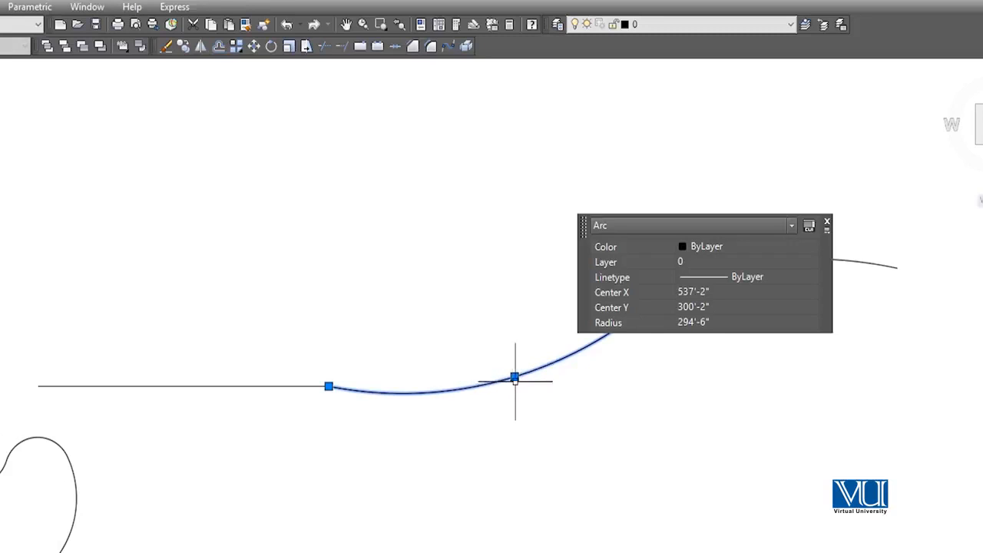
{"action": "left_click", "coordinate": [514, 378]}
{"action": "left_click", "coordinate": [511, 361]}
{"action": "left_click", "coordinate": [592, 361]}
{"action": "left_click", "coordinate": [555, 422]}
{"action": "key", "text": "Escape"}
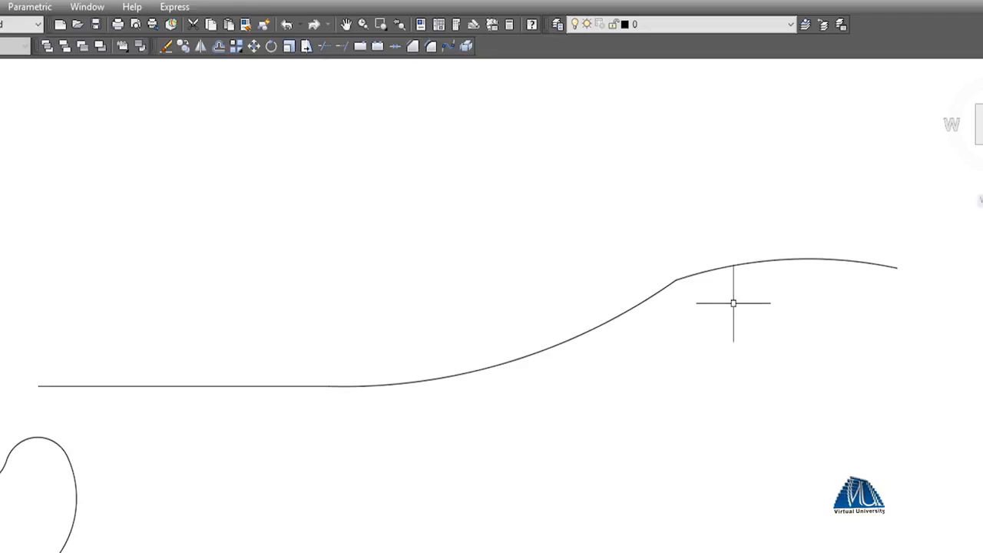
- Stretch the end arc's midpoint grip down until it is nearly straight, at a radius of about 5014'-10"
{"action": "left_click", "coordinate": [744, 263]}
{"action": "left_click", "coordinate": [783, 259]}
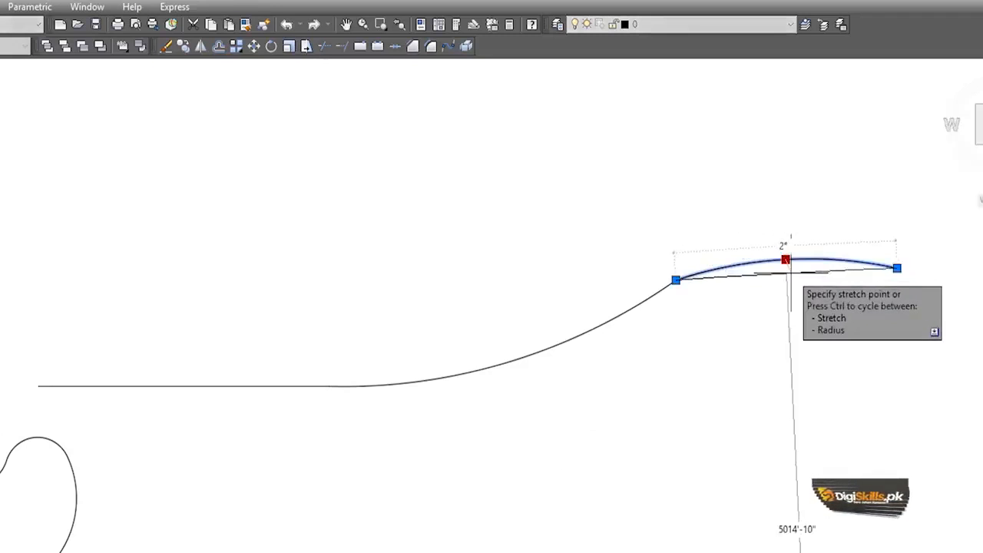
{"action": "left_click", "coordinate": [785, 273]}
{"action": "left_click", "coordinate": [786, 303]}
{"action": "left_click", "coordinate": [788, 283]}
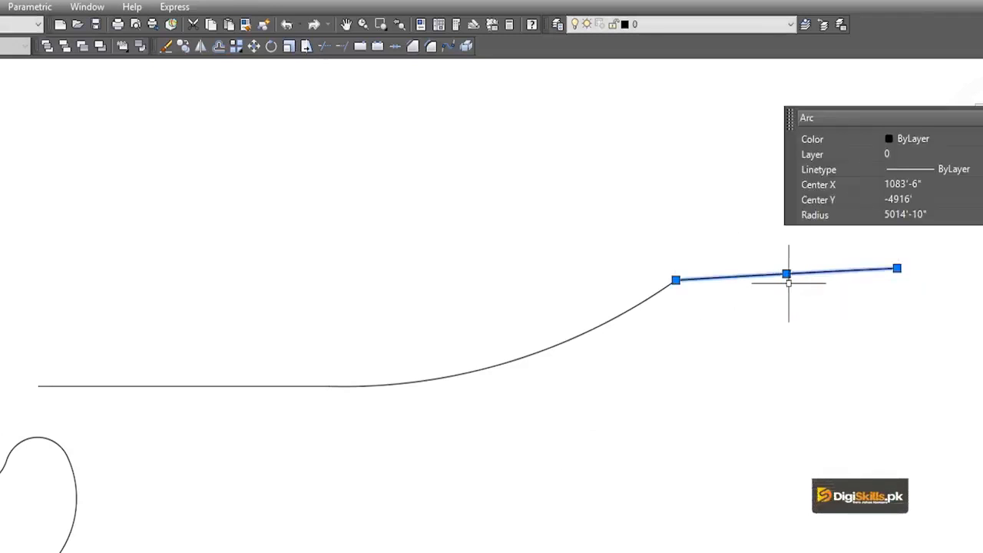
- Stretch the end arc's midpoint grip back upward to restore a rounded crest
{"action": "left_click", "coordinate": [787, 274]}
{"action": "left_click", "coordinate": [783, 252]}
{"action": "left_click", "coordinate": [773, 324]}
{"action": "left_click", "coordinate": [766, 339]}
{"action": "key", "text": "Escape"}
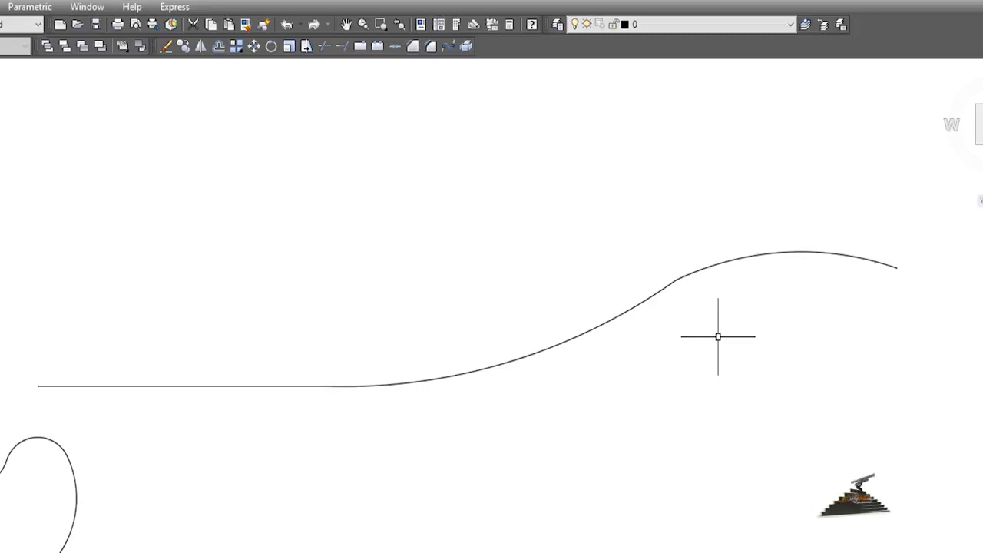
- Join the end arc, the middle arc and the horizontal line into a single object
{"action": "type", "text": "J"}
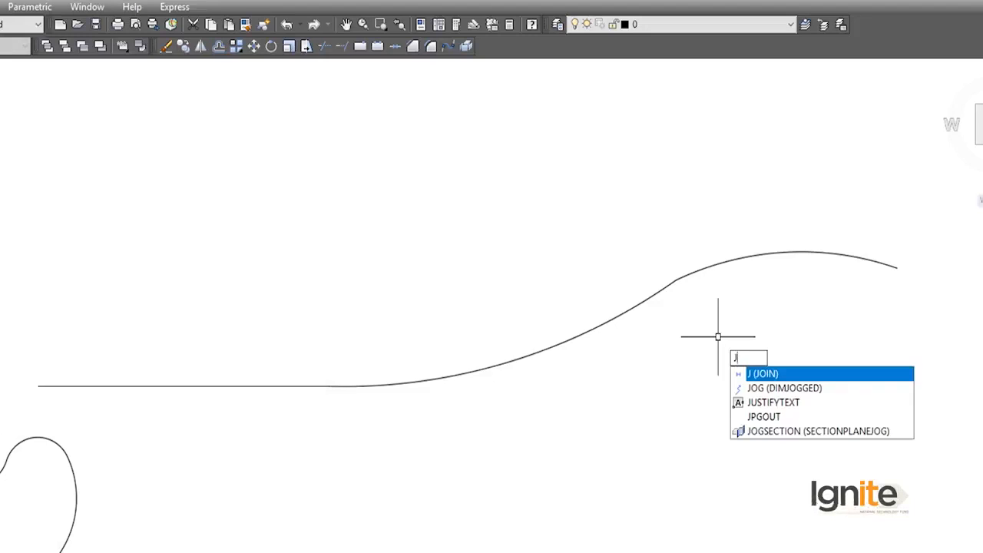
{"action": "key", "text": "Return"}
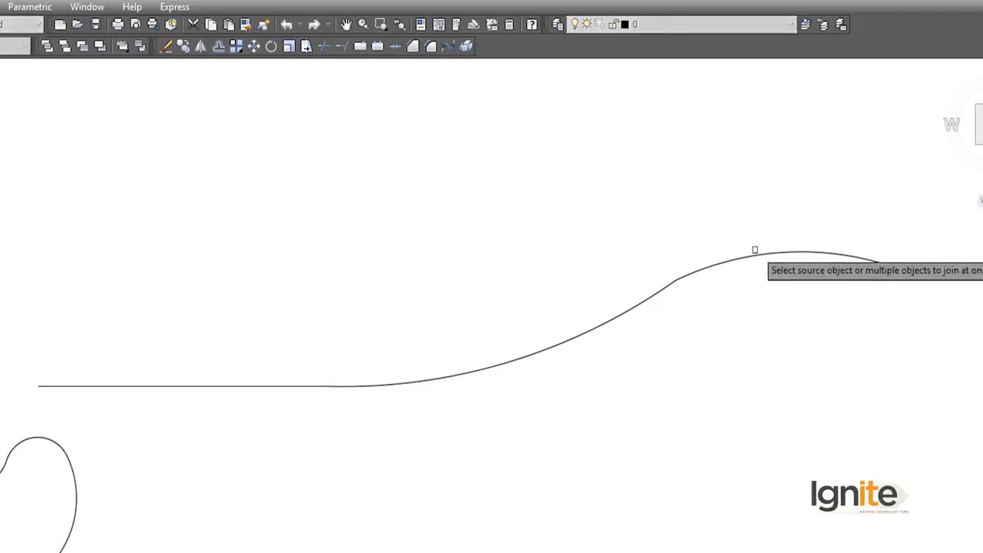
{"action": "left_click", "coordinate": [760, 254]}
{"action": "left_click", "coordinate": [612, 327]}
{"action": "left_click", "coordinate": [616, 330]}
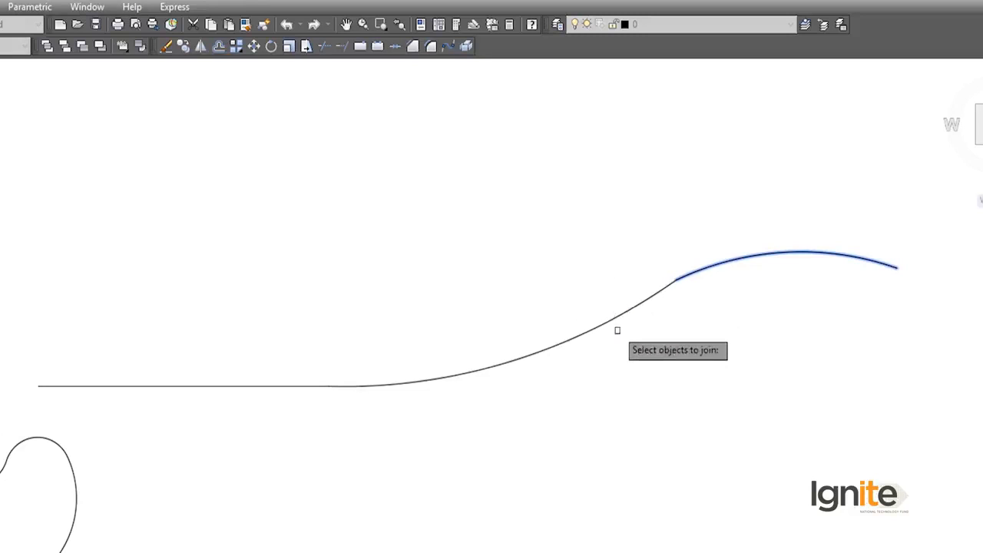
{"action": "left_click", "coordinate": [606, 318]}
{"action": "left_click", "coordinate": [262, 385]}
{"action": "key", "text": "Return"}
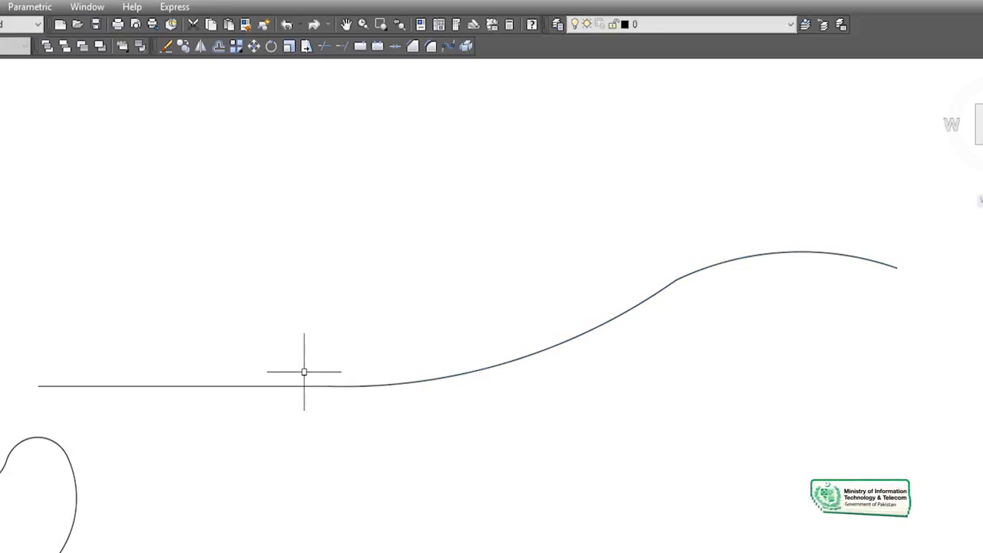